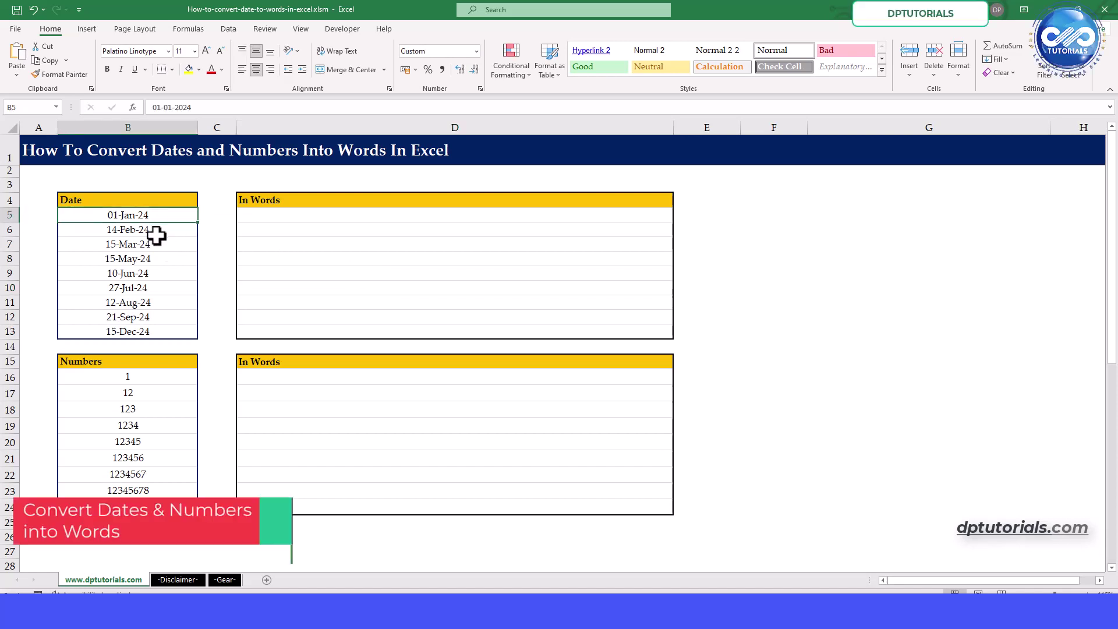
pyautogui.press('Down')
pyautogui.press('Down')
pyautogui.press('Down')
pyautogui.press('Down')
pyautogui.press('Down')
pyautogui.press('Down')
pyautogui.press('Down')
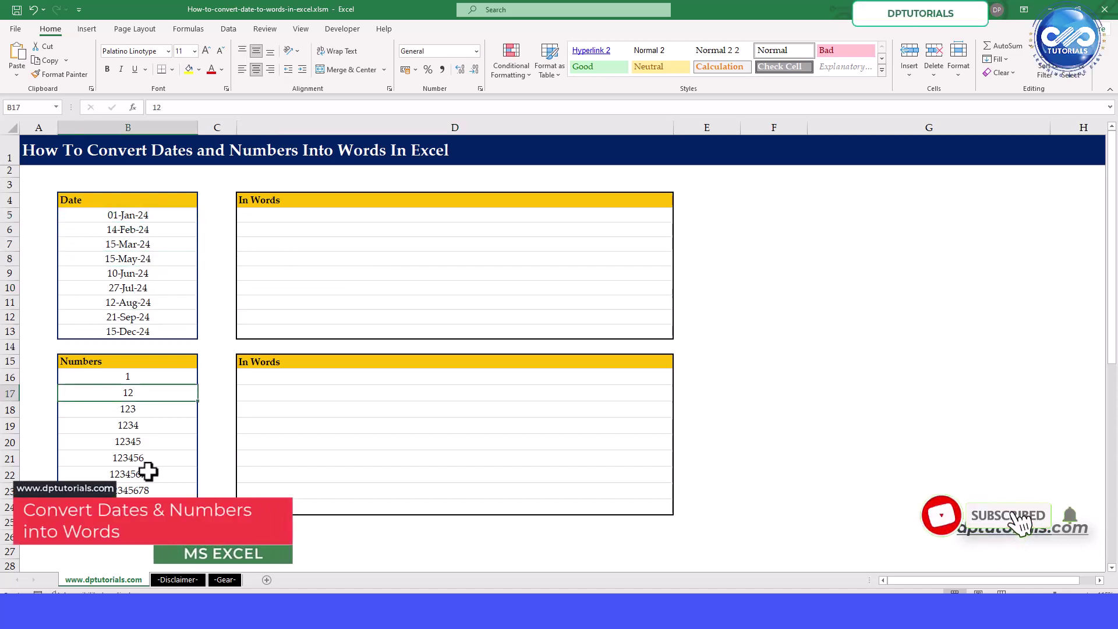
# Review the dates and numbers in column B beside the empty In Words cells.
pyautogui.click(149, 468)
pyautogui.click(291, 249)
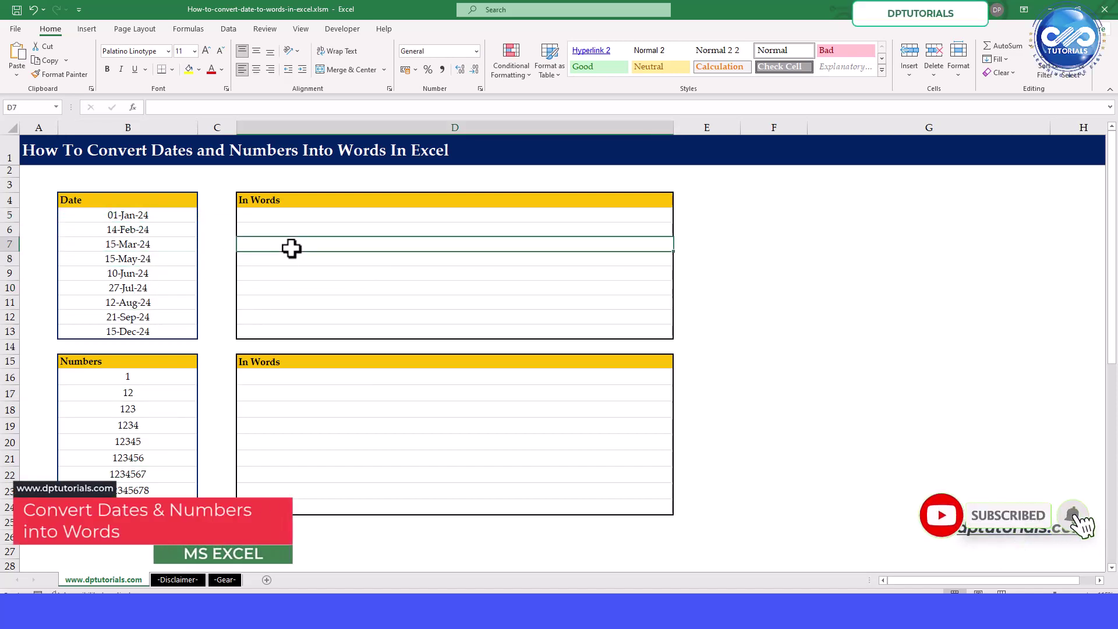
pyautogui.click(173, 247)
pyautogui.moveTo(127, 210); pyautogui.dragTo(143, 500)
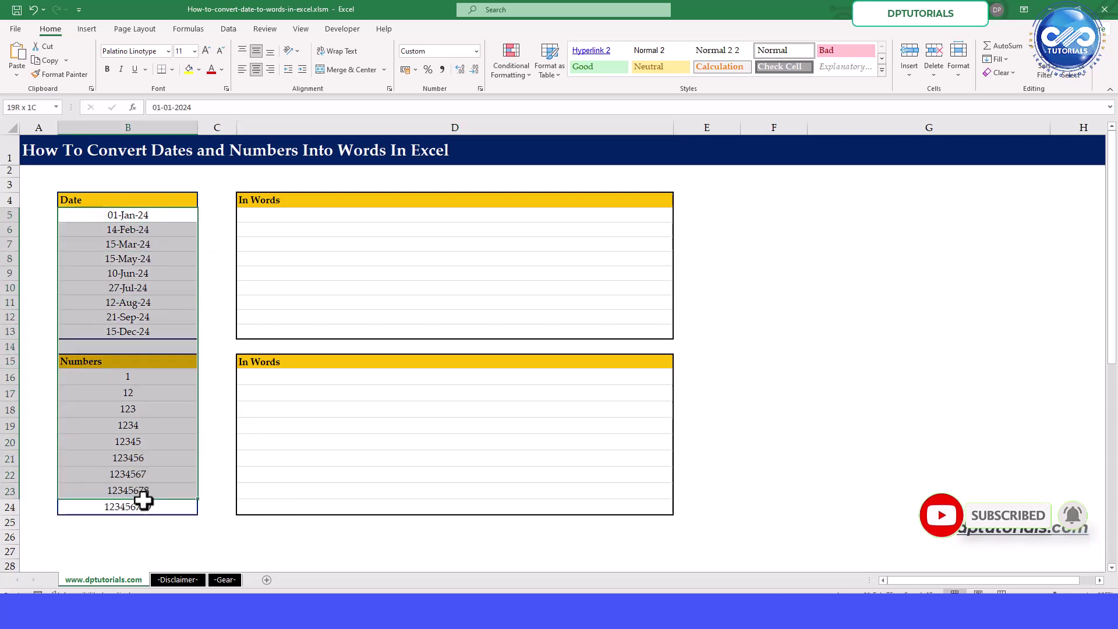
pyautogui.click(141, 122)
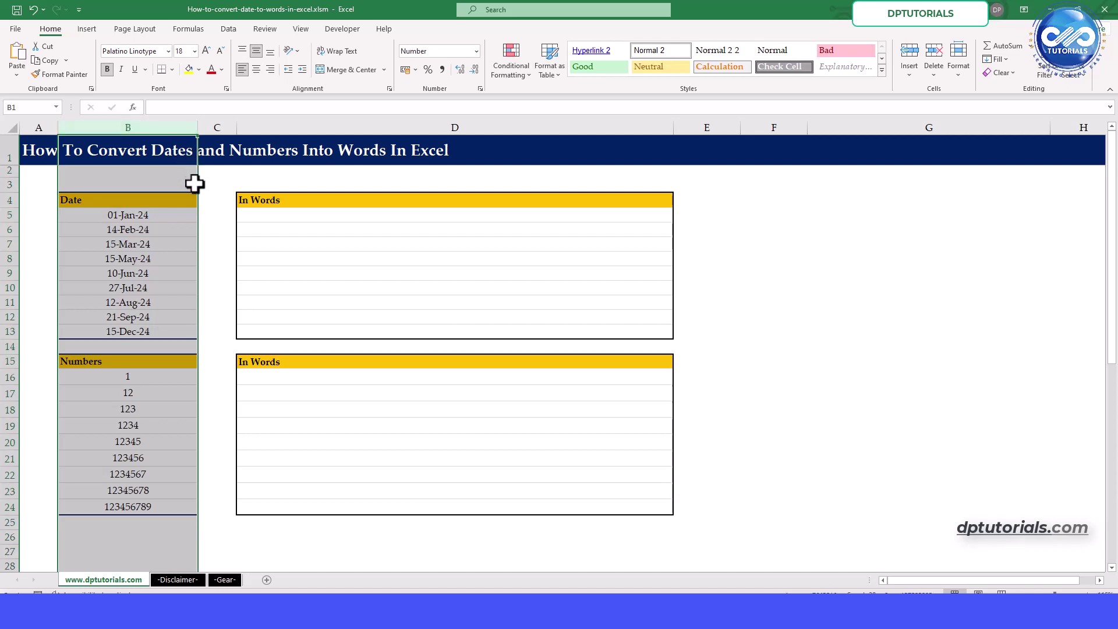
pyautogui.click(213, 231)
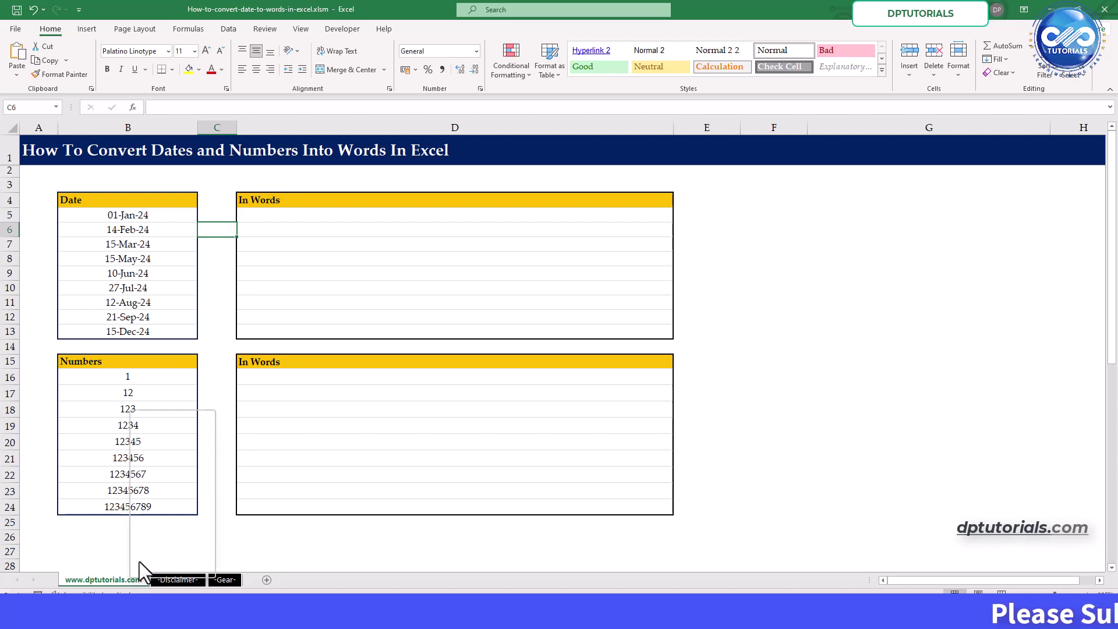
# Add a new code module, Module1, to the workbook's VBA project.
pyautogui.click(171, 487)
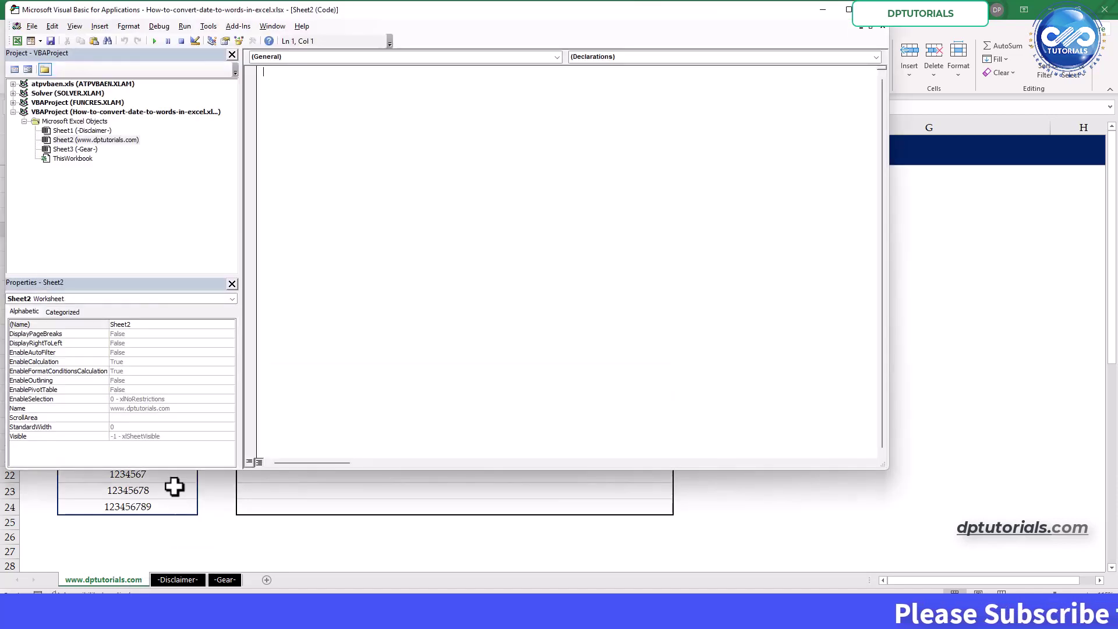
pyautogui.click(97, 26)
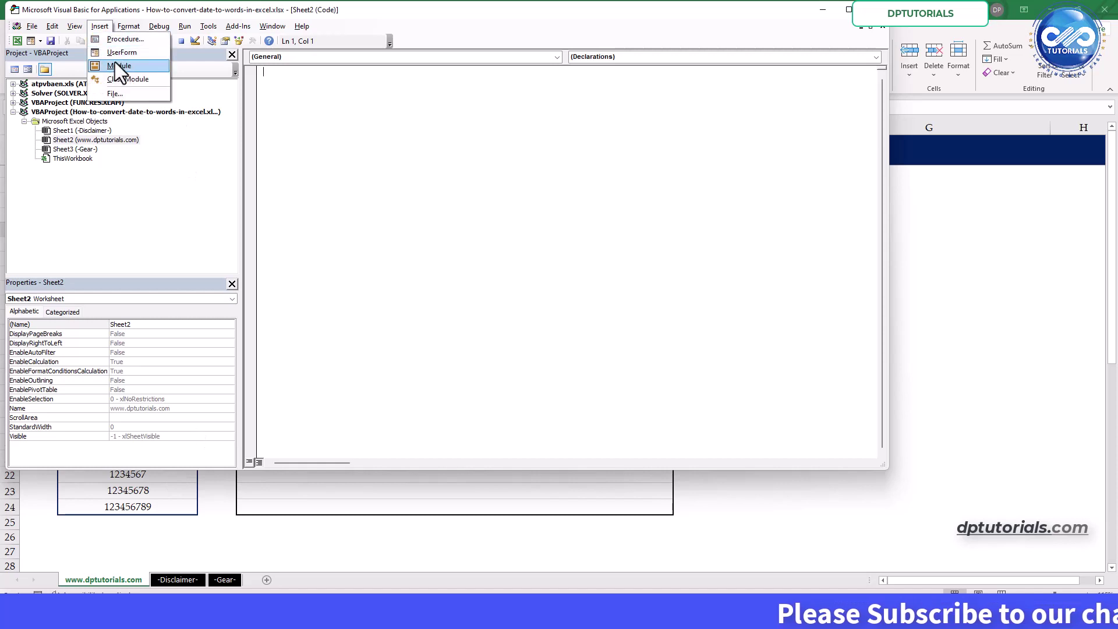
pyautogui.click(115, 63)
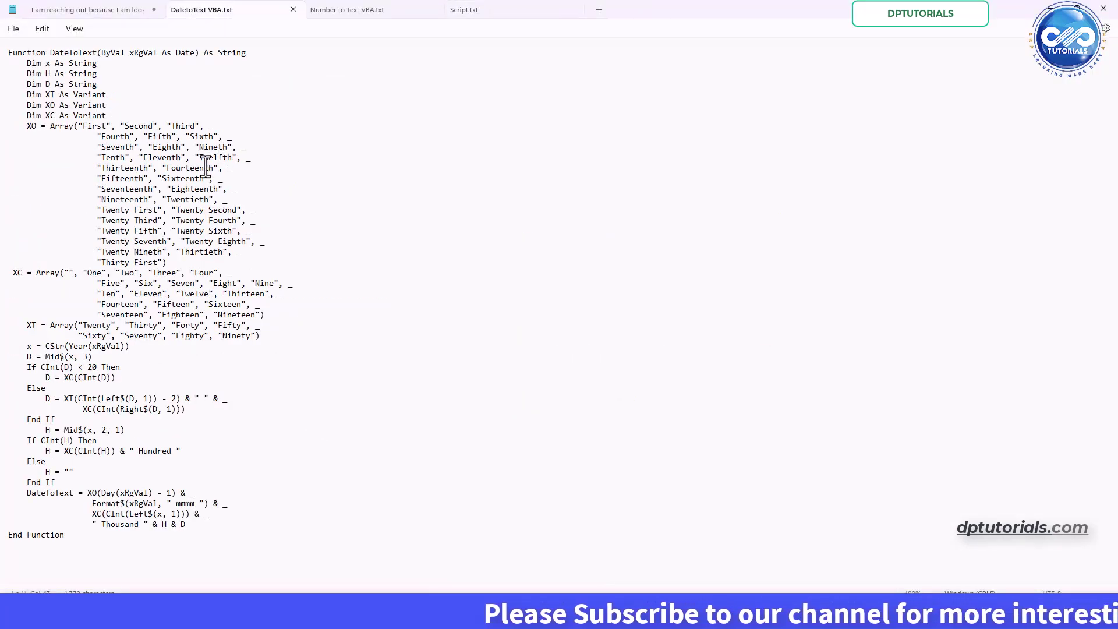
# Copy the DateToText code into Module1 and return to Excel.
pyautogui.hotkey('ctrl', 'a')
pyautogui.rightClick(205, 166)
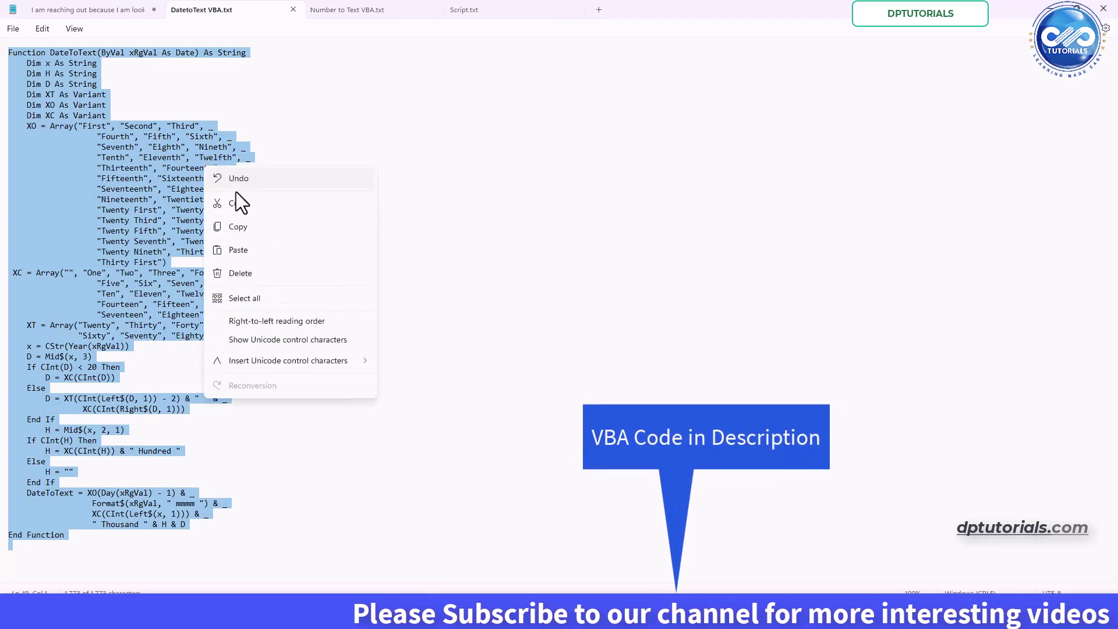
pyautogui.click(238, 227)
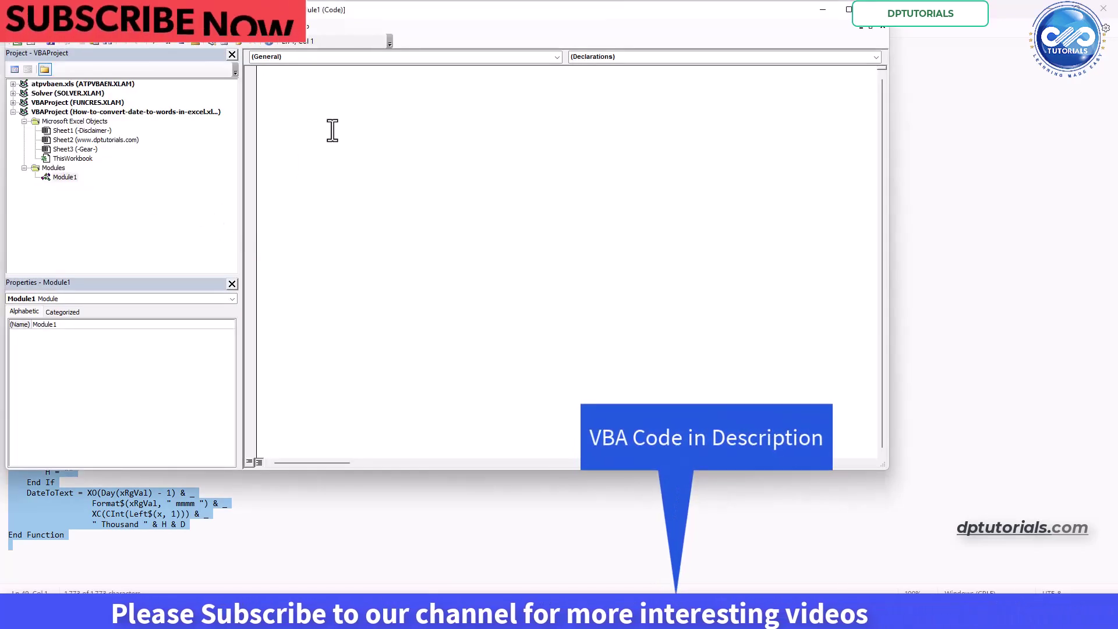
pyautogui.rightClick(320, 98)
pyautogui.click(346, 133)
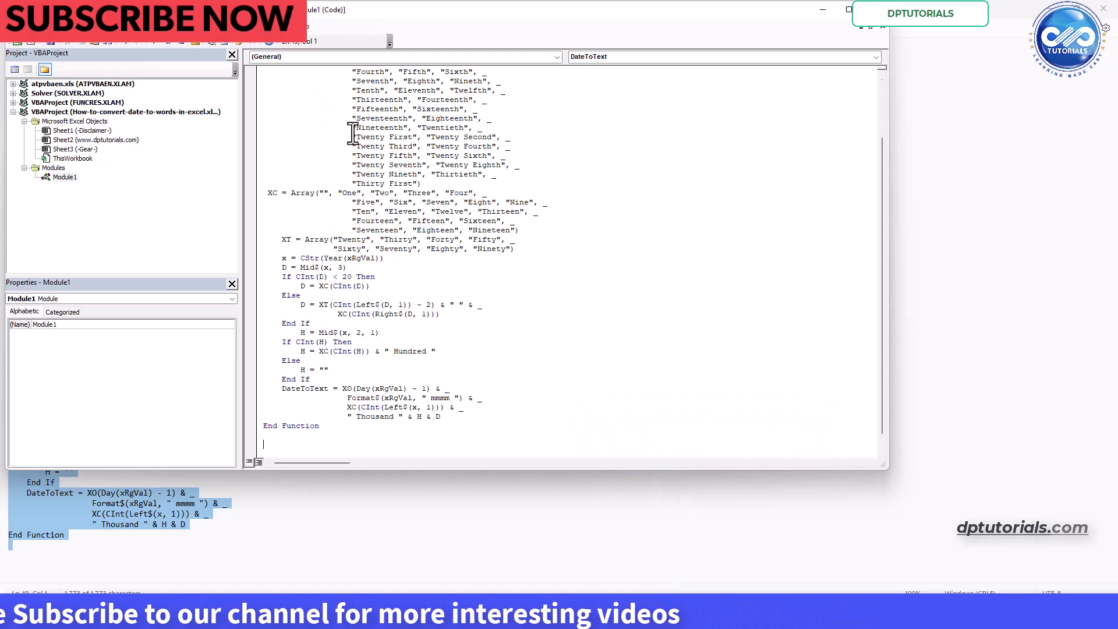
pyautogui.scroll(3, 350, 133)
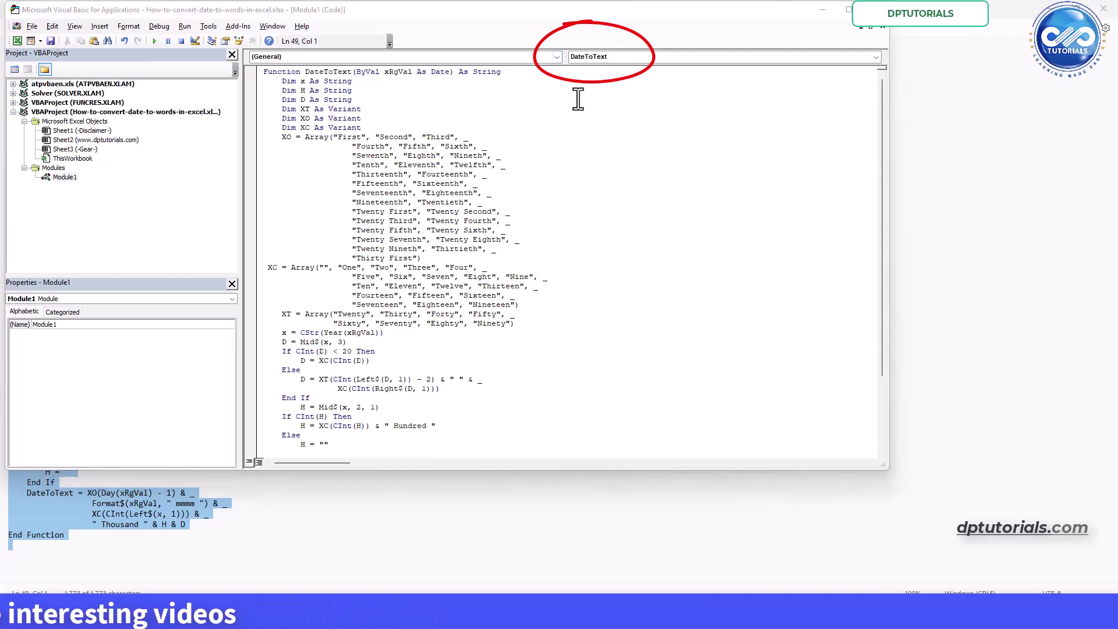
pyautogui.hotkey('alt', 'F11')
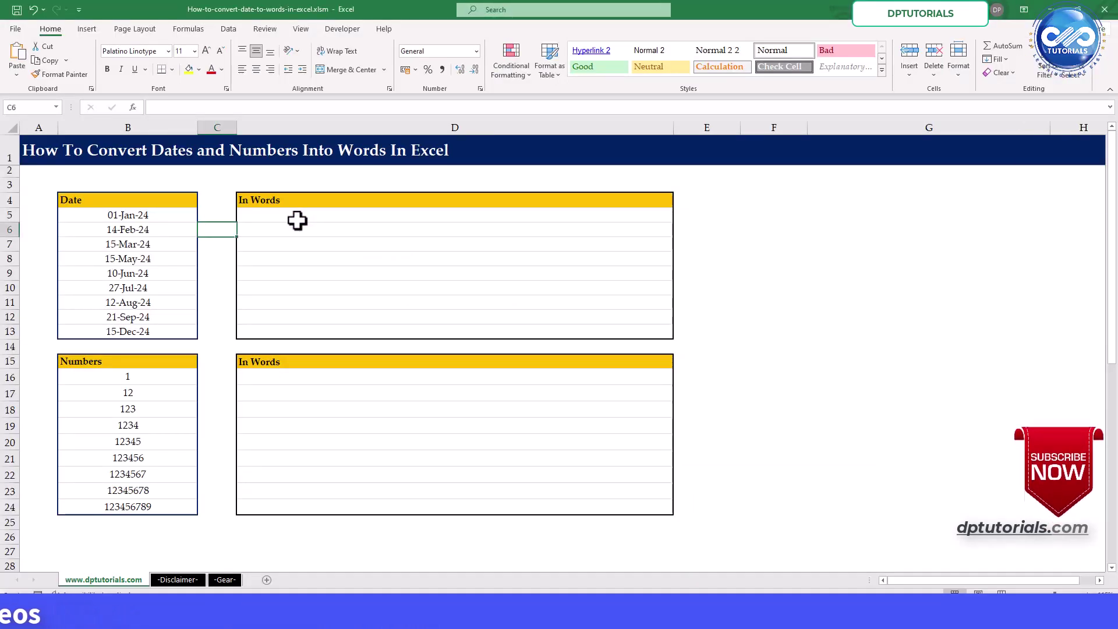
# Enter =datetotext(B5) in D5 to show First January Two Thousand Twenty Four.
pyautogui.click(297, 220)
pyautogui.write('=')
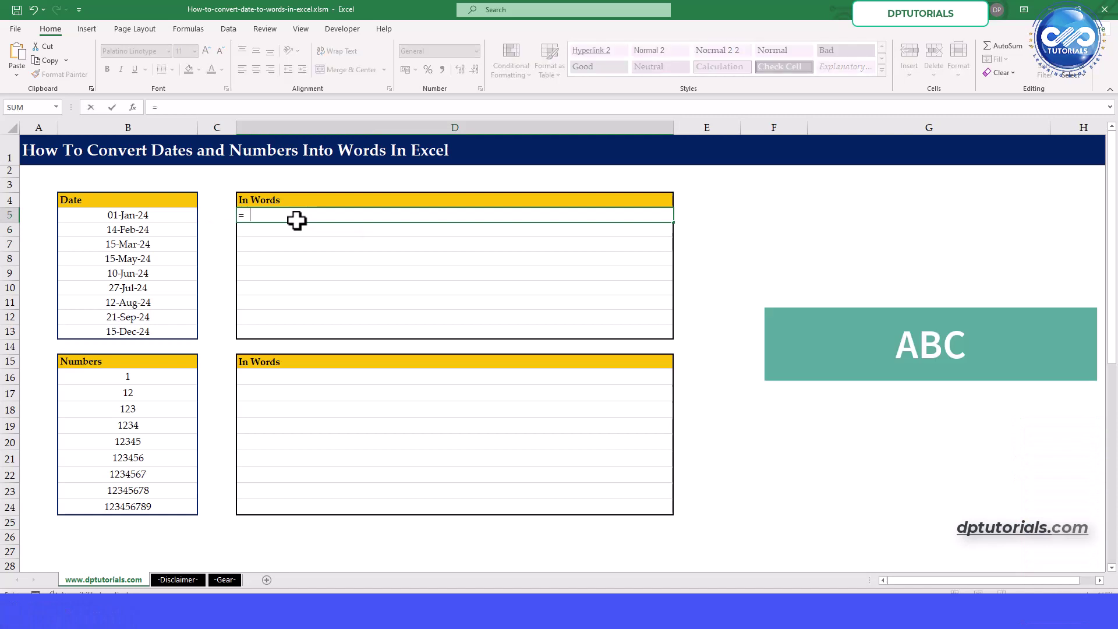
pyautogui.write('datetotext')
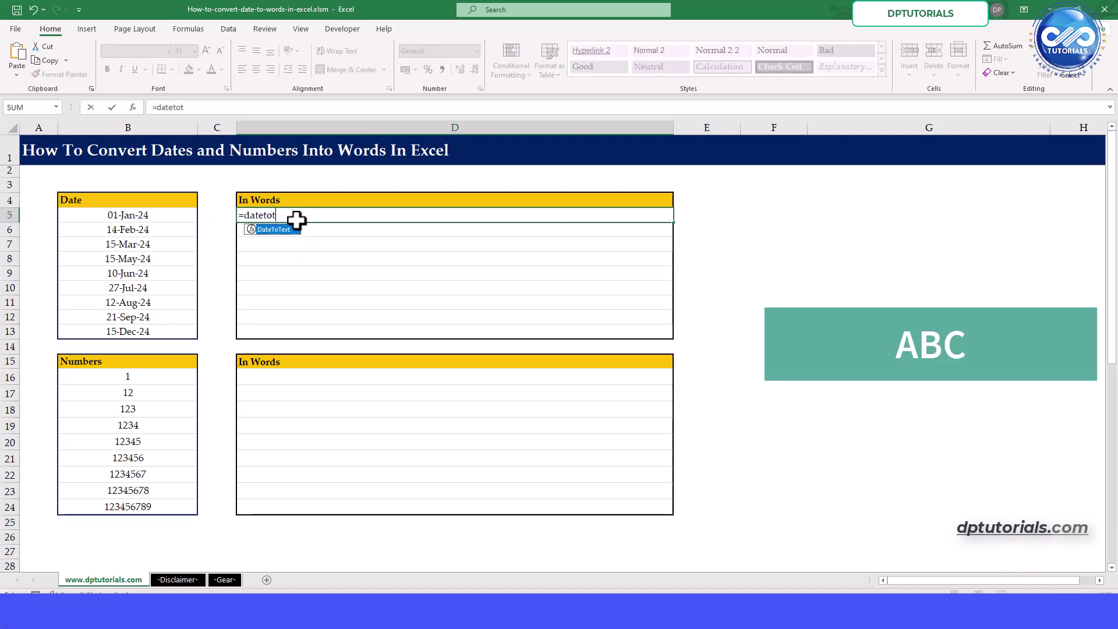
pyautogui.write('(')
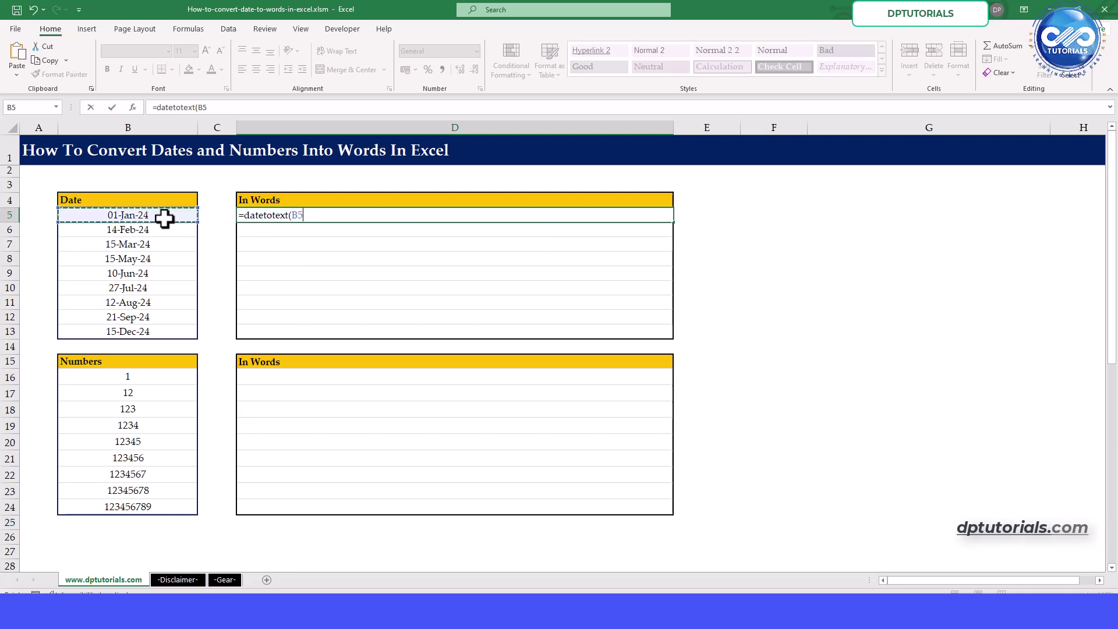
pyautogui.press('Return')
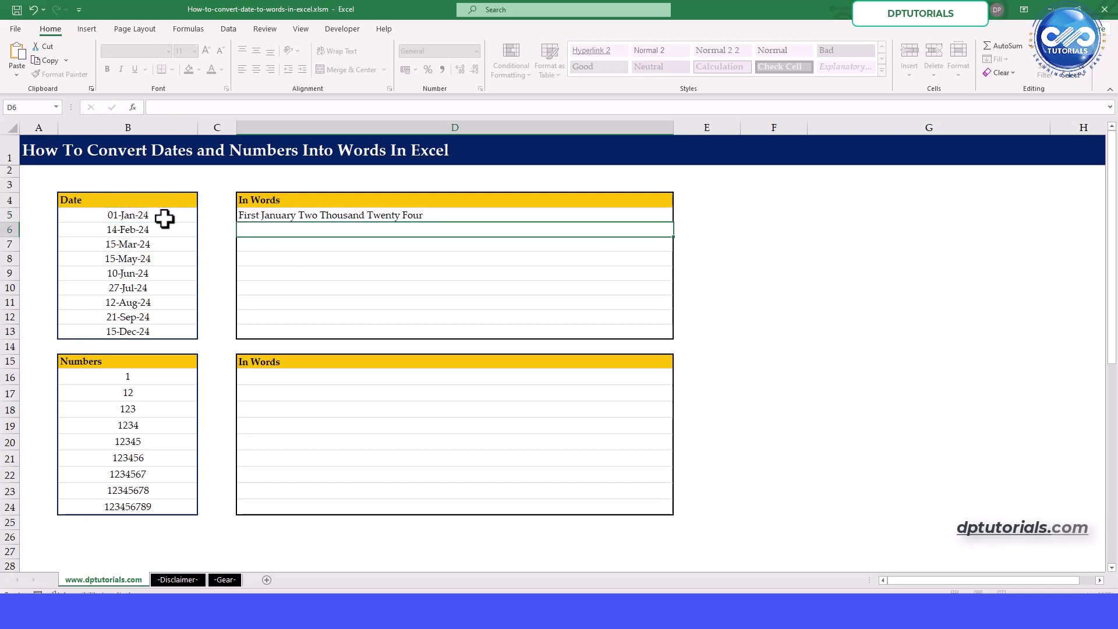
pyautogui.click(270, 216)
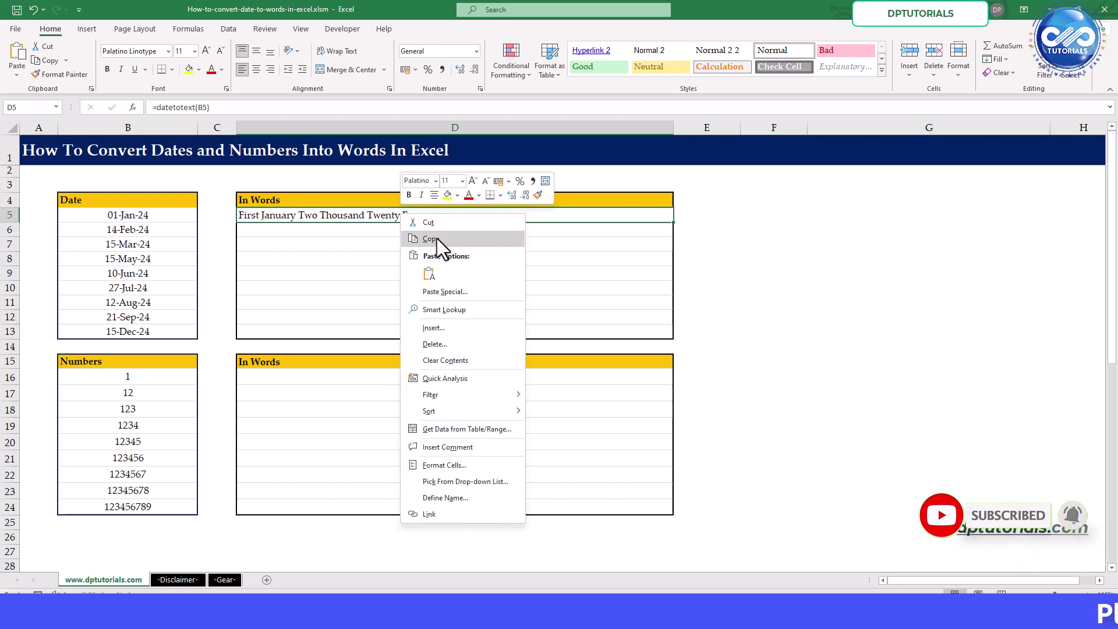
# Copy the D5 date formula into D6:D13.
pyautogui.click(437, 238)
pyautogui.click(365, 230)
pyautogui.moveTo(360, 244); pyautogui.dragTo(352, 333)
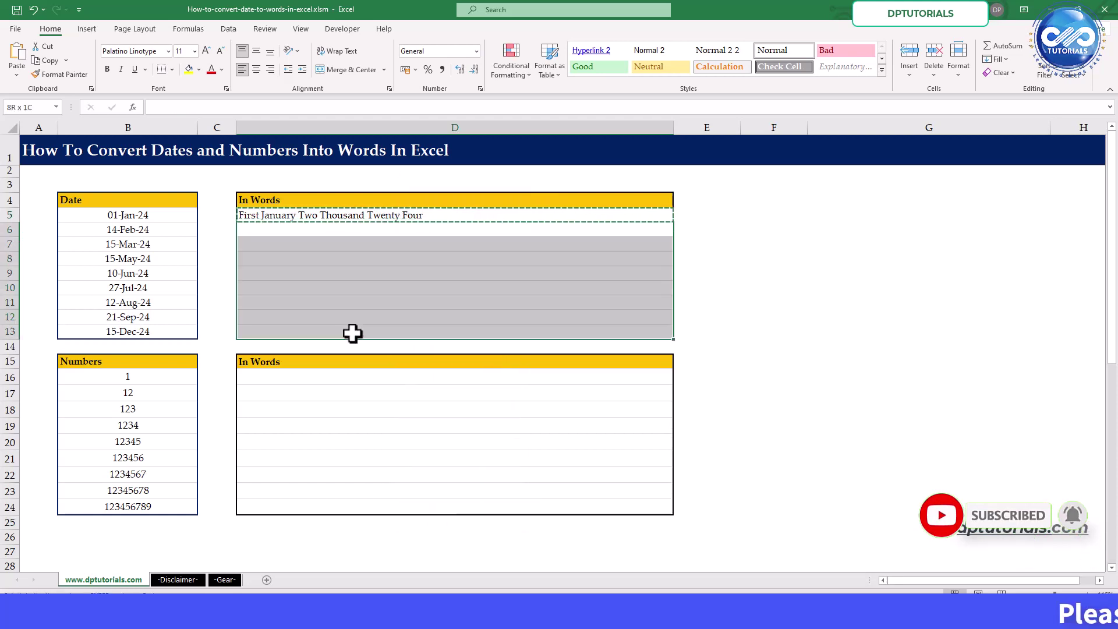
pyautogui.rightClick(358, 330)
pyautogui.click(408, 92)
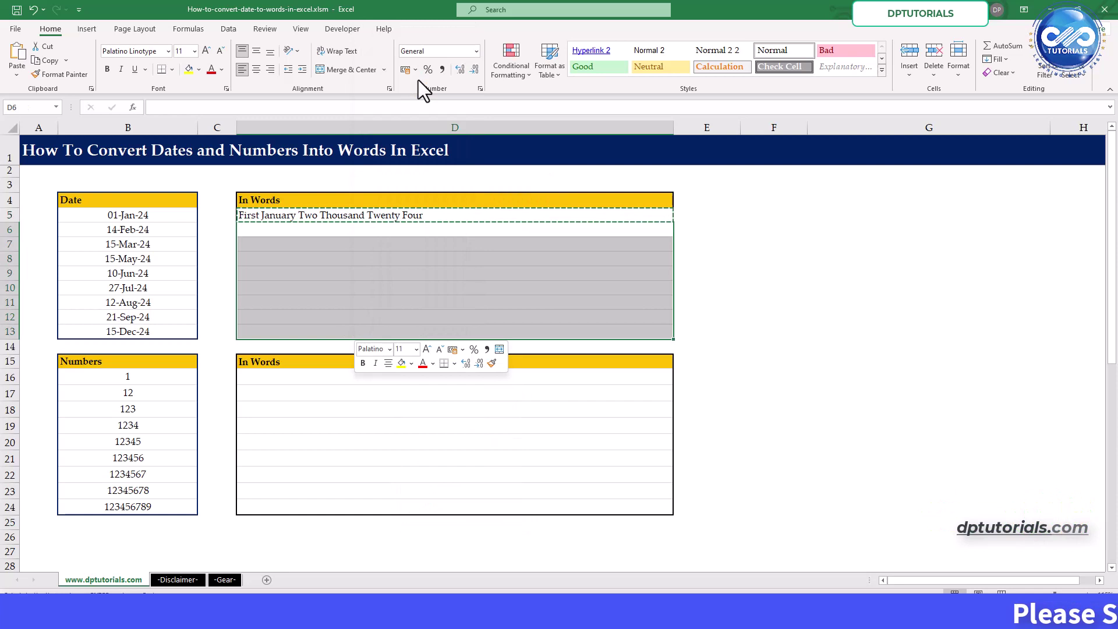
# Check the pasted date formulas in rows 6, 8, 10 and 13, then open the sheet's code.
pyautogui.click(392, 260)
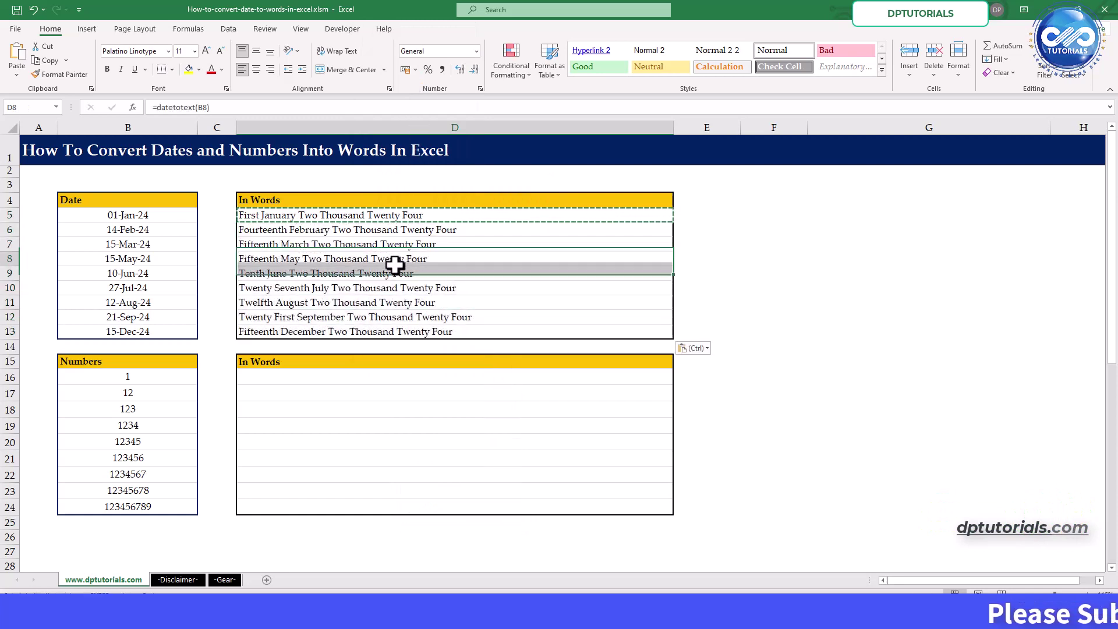
pyautogui.click(350, 233)
pyautogui.click(362, 288)
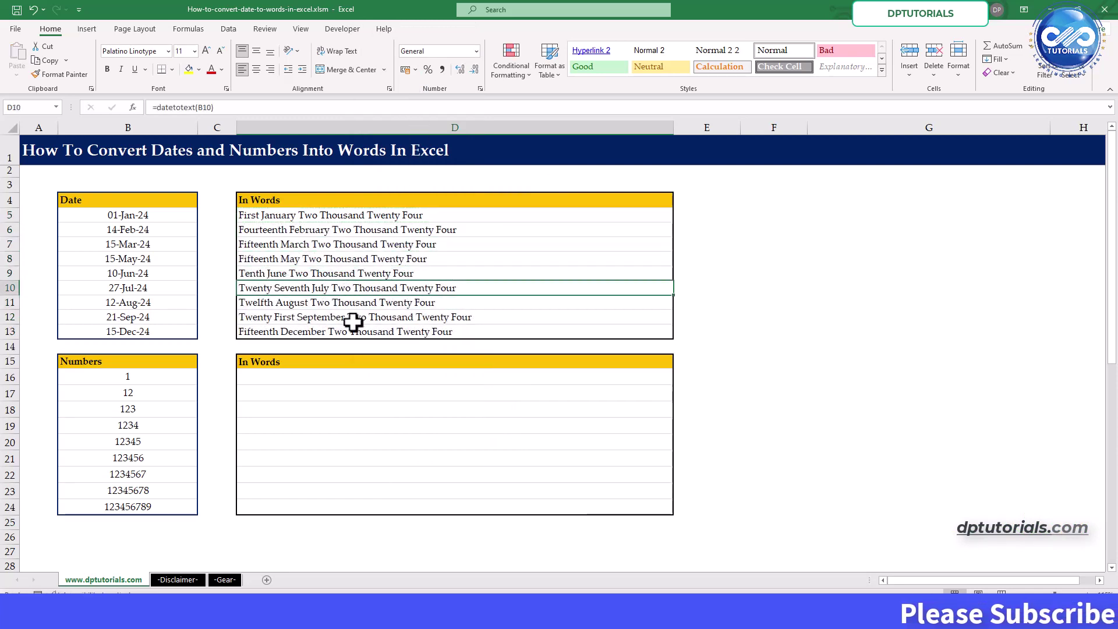
pyautogui.click(350, 326)
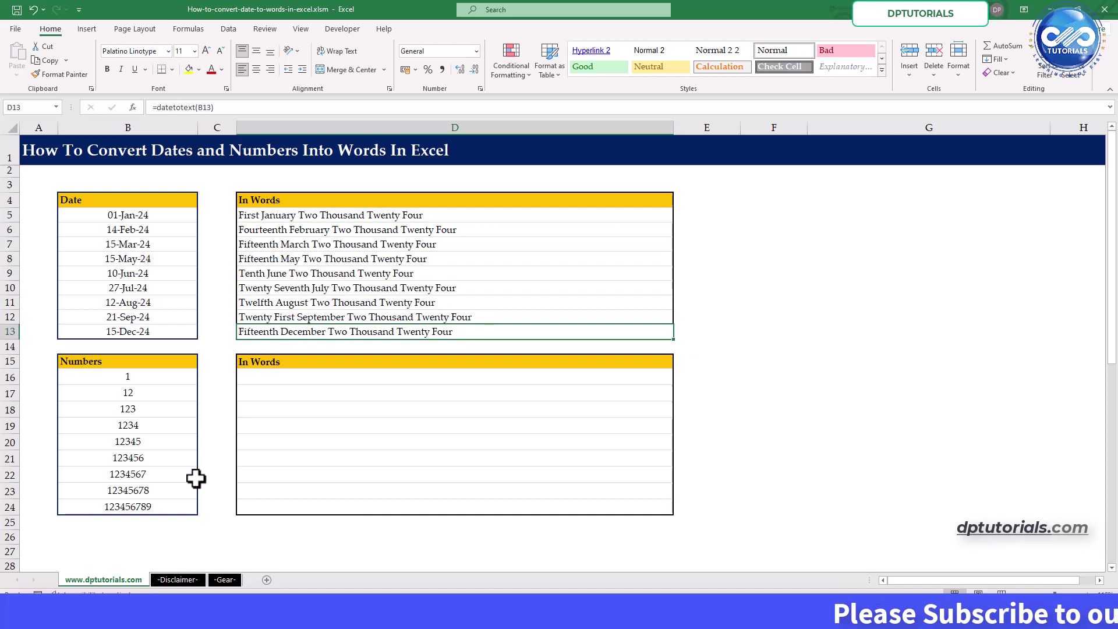
pyautogui.click(292, 394)
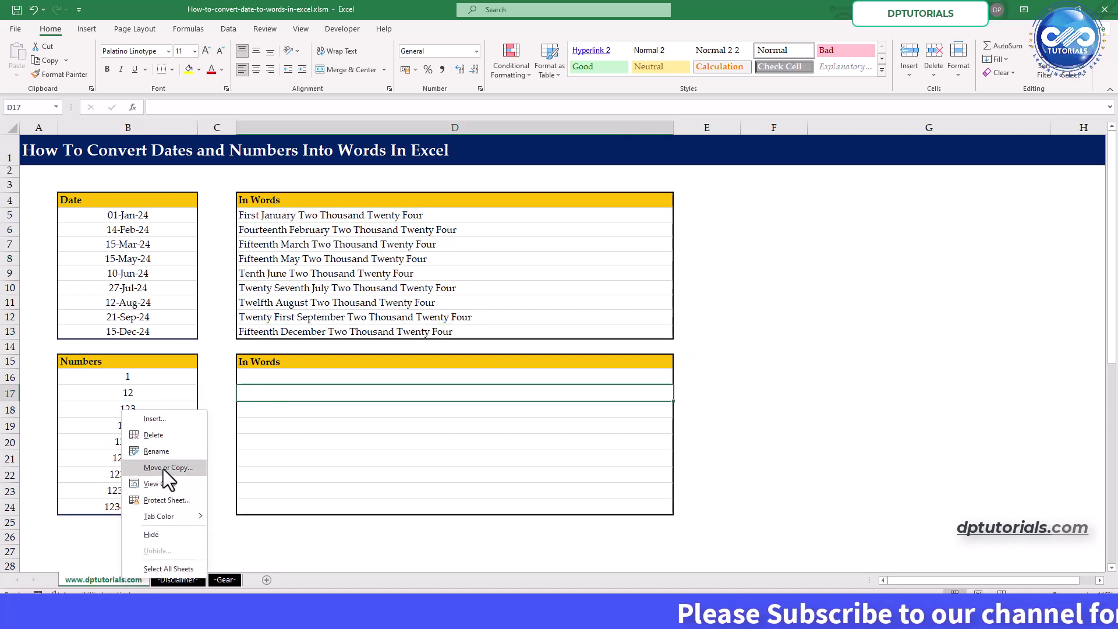
pyautogui.click(163, 481)
# Insert a new module, Module2, and copy all of the NumberToText code.
pyautogui.click(97, 26)
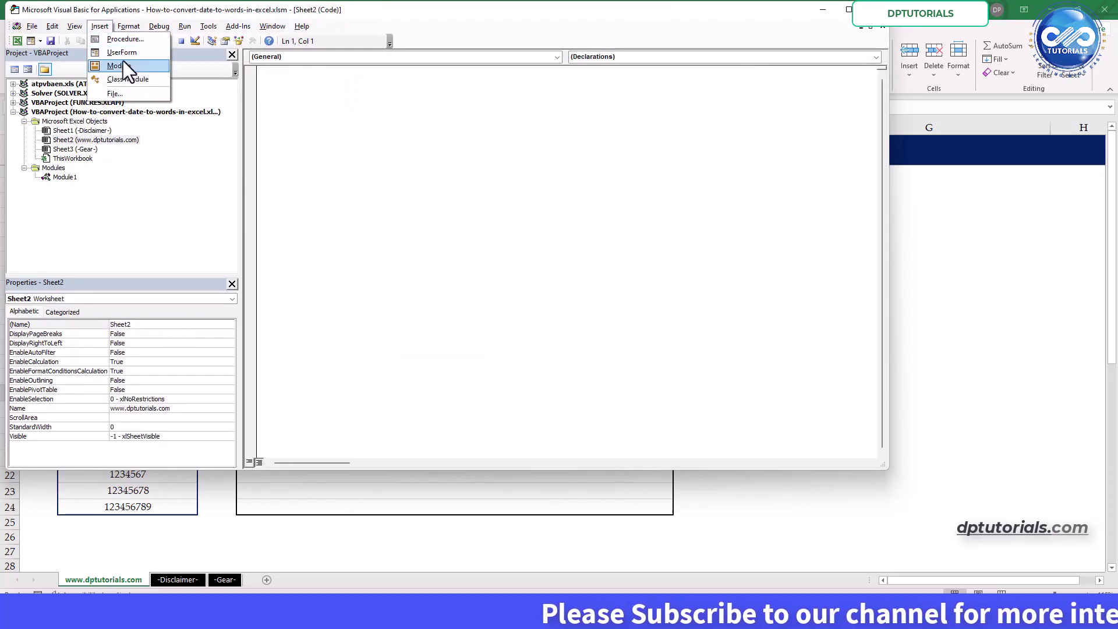
pyautogui.click(122, 61)
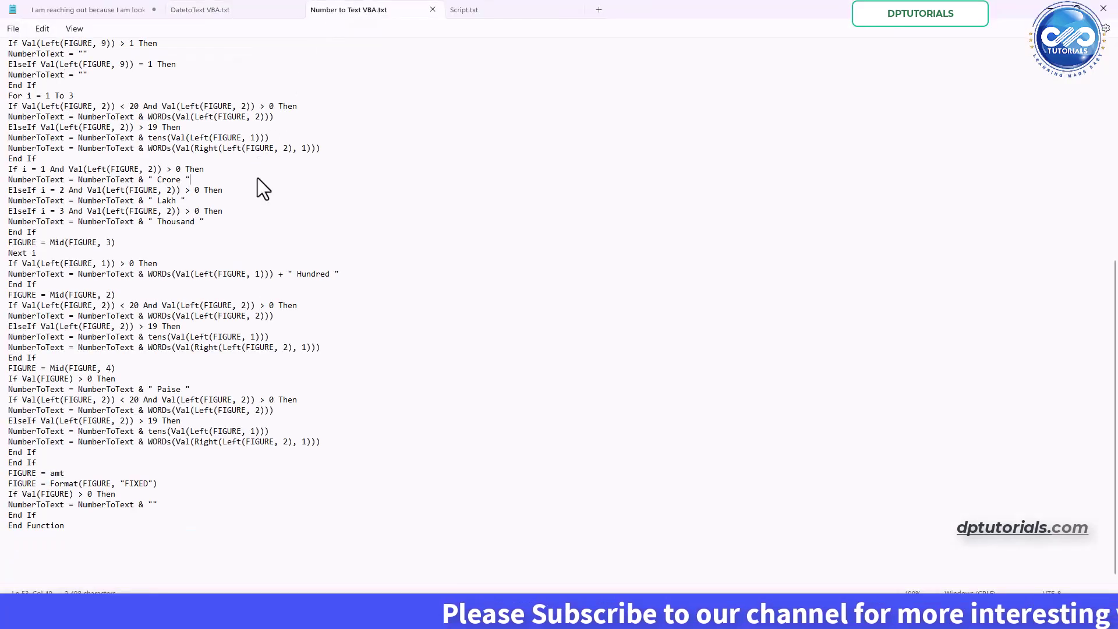
pyautogui.hotkey('ctrl', 'a')
pyautogui.rightClick(226, 166)
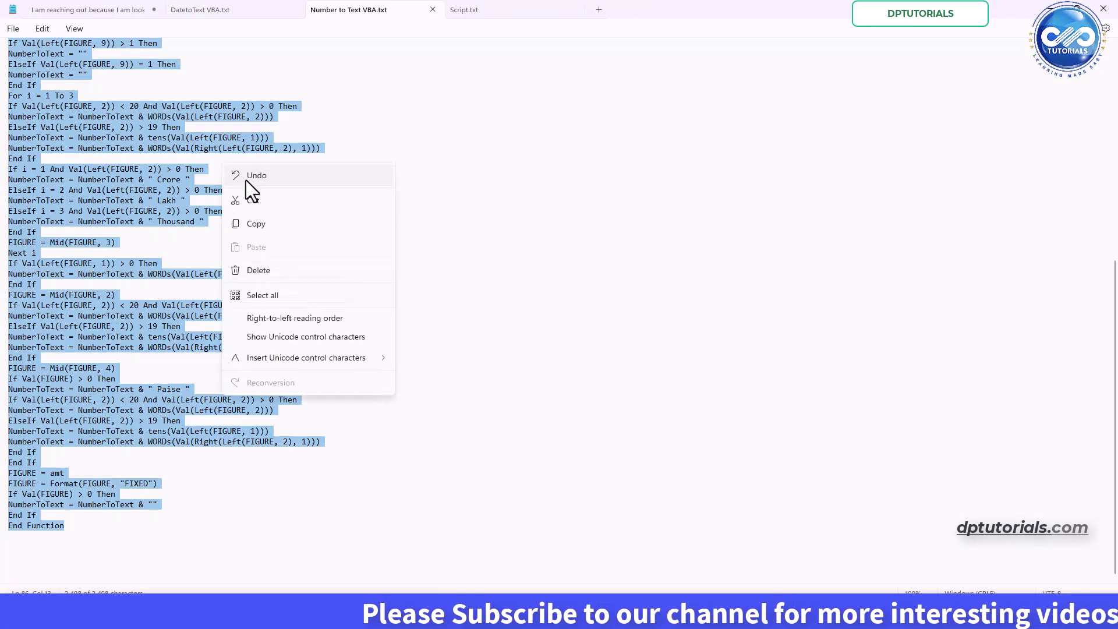
pyautogui.click(247, 224)
# Paste the NumberToText code into Module2 and return to cell D16.
pyautogui.hotkey('alt', 'Tab')
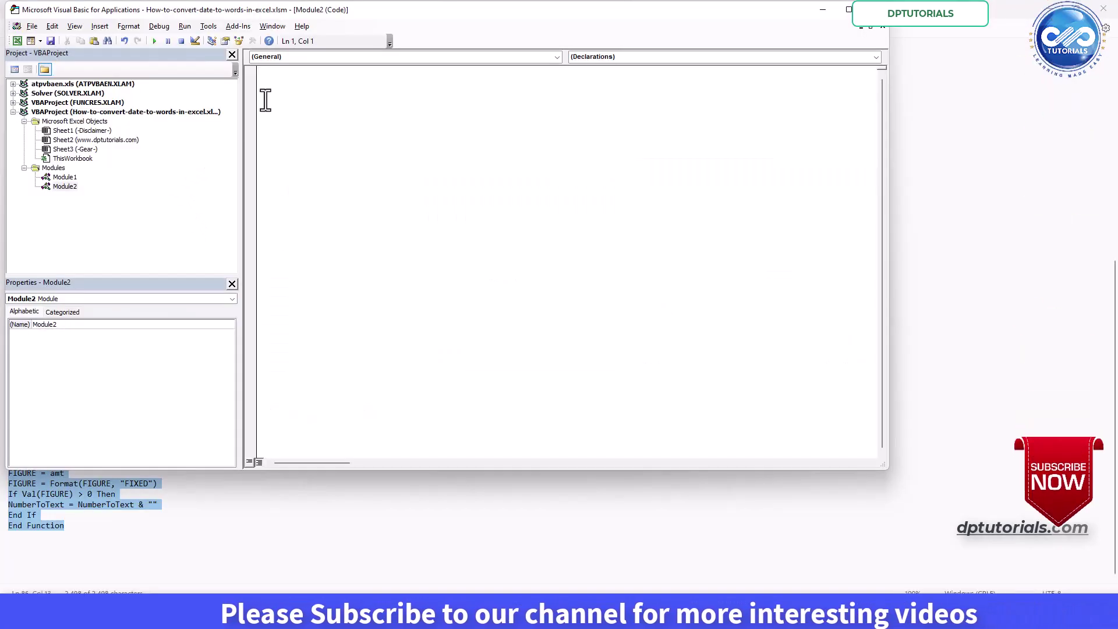
pyautogui.rightClick(271, 90)
pyautogui.click(299, 125)
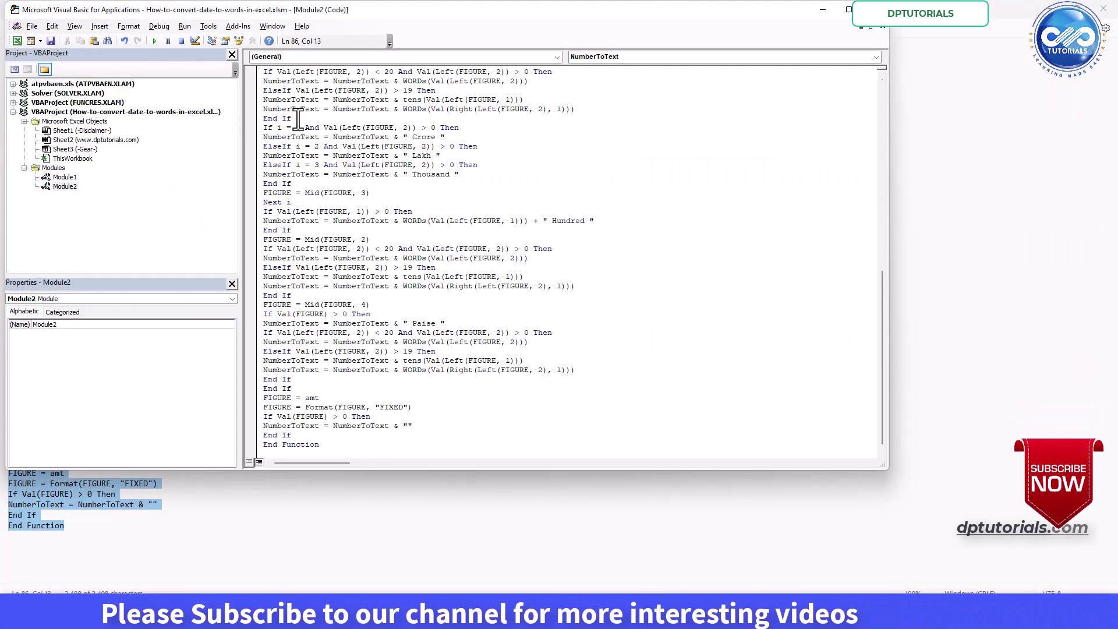
pyautogui.hotkey('alt', 'F11')
pyautogui.click(260, 375)
pyautogui.write('=')
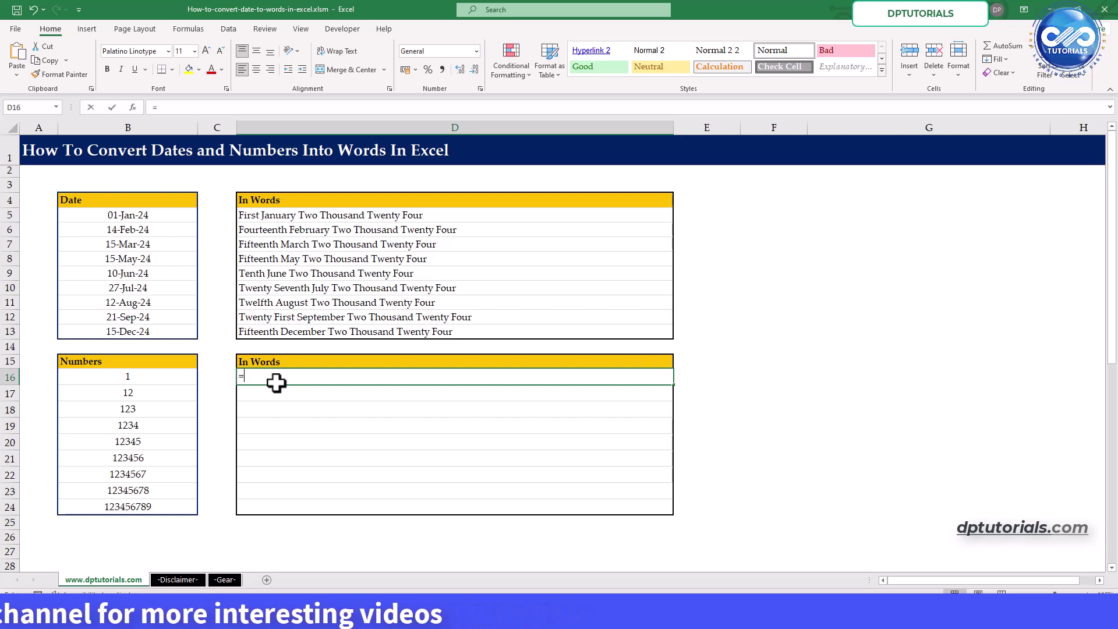
pyautogui.write('NumberToText(B16')
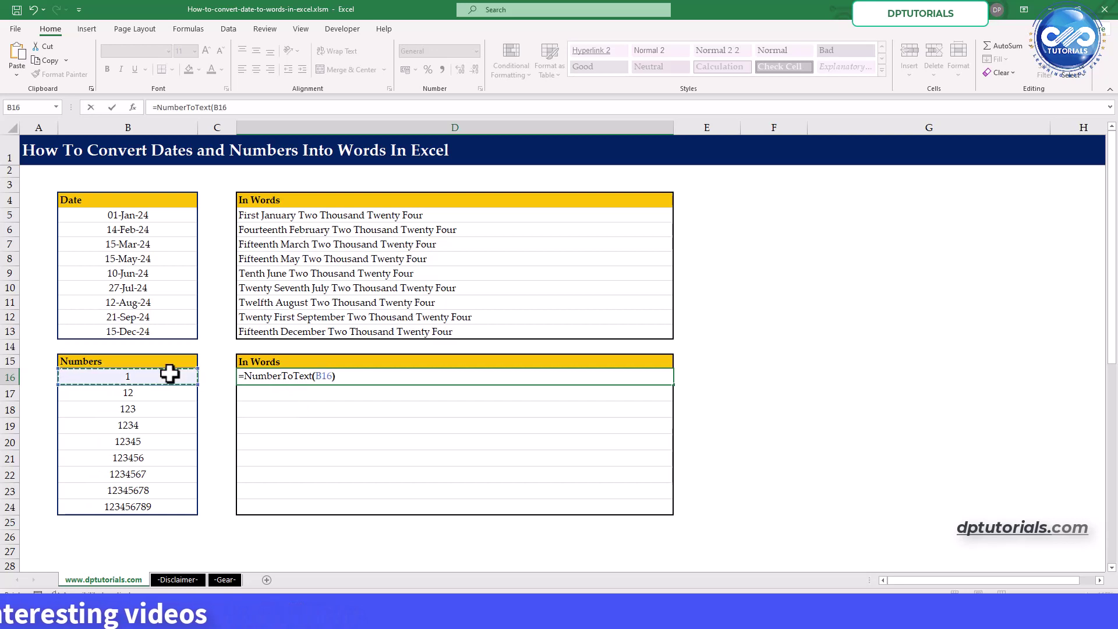
# Enter =NumberToText(B16) in D16 so it displays One.
pyautogui.press('Return')
pyautogui.click(268, 377)
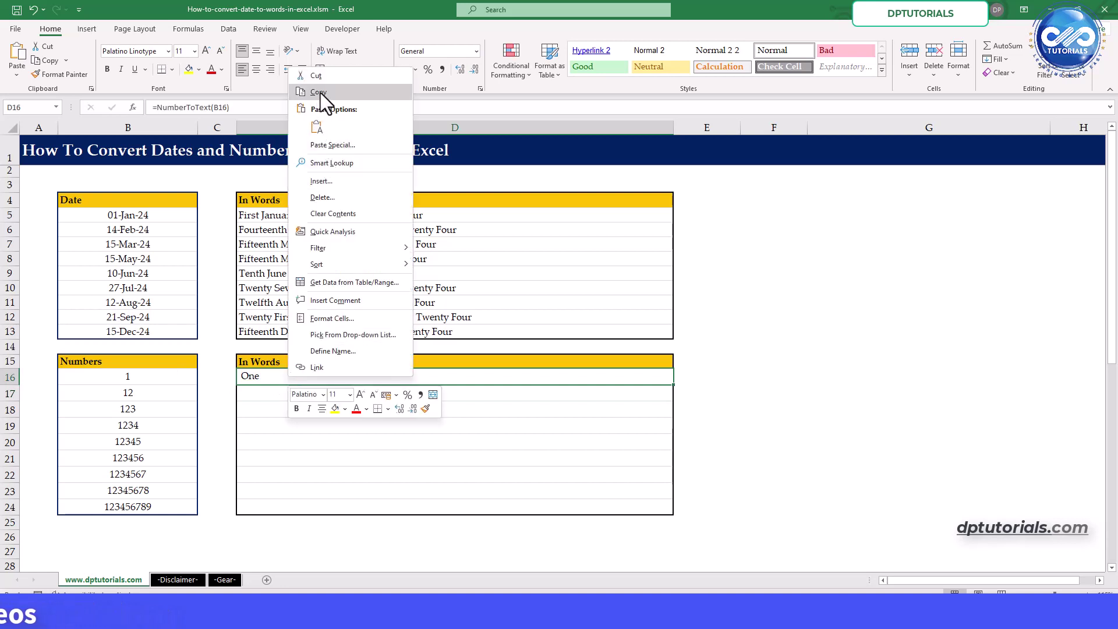
# Copy the D16 NumberToText formula into D17:D24.
pyautogui.click(319, 93)
pyautogui.click(270, 390)
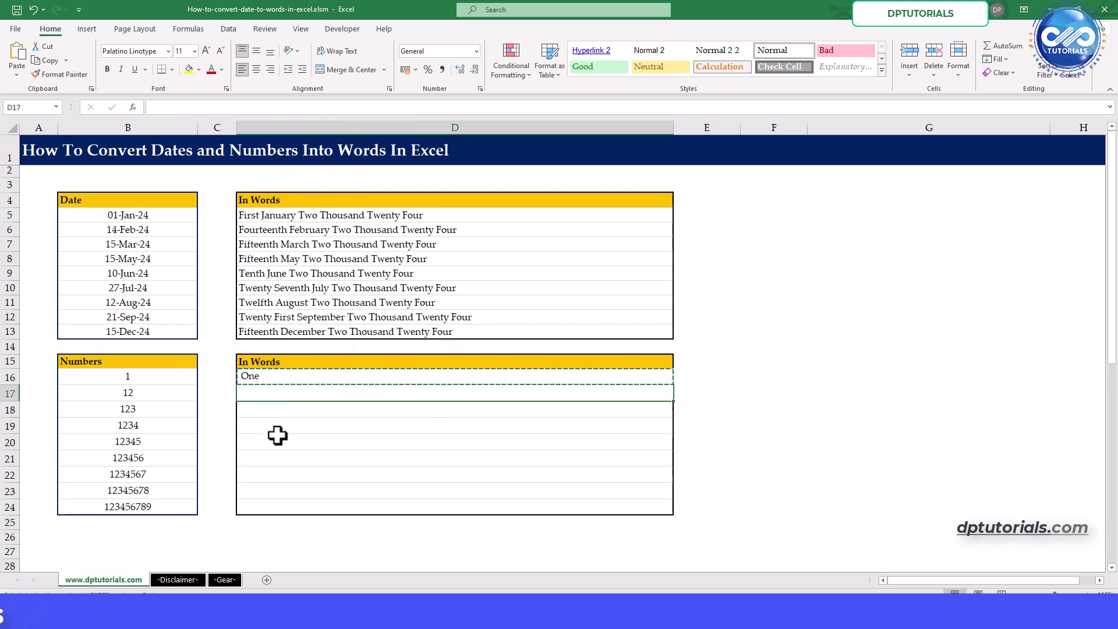
pyautogui.keyDown('shift'); pyautogui.click(287, 505); pyautogui.keyUp('shift')
pyautogui.rightClick(292, 497)
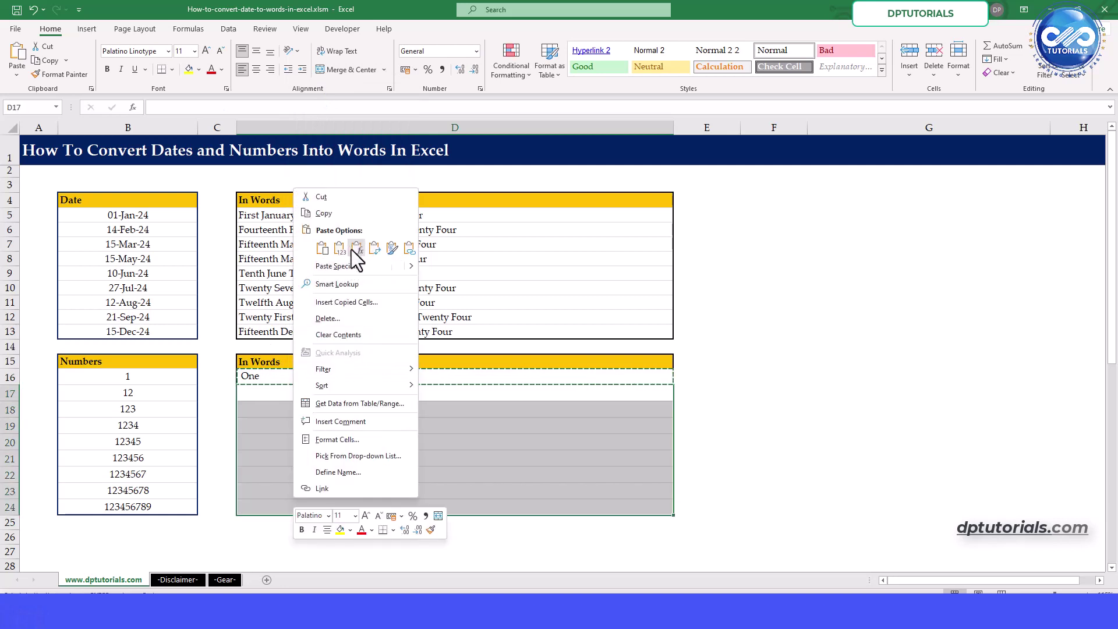
pyautogui.click(355, 250)
# Compare the pasted number formulas in rows 17, 19 and 23 with the row 10 date formula.
pyautogui.click(336, 289)
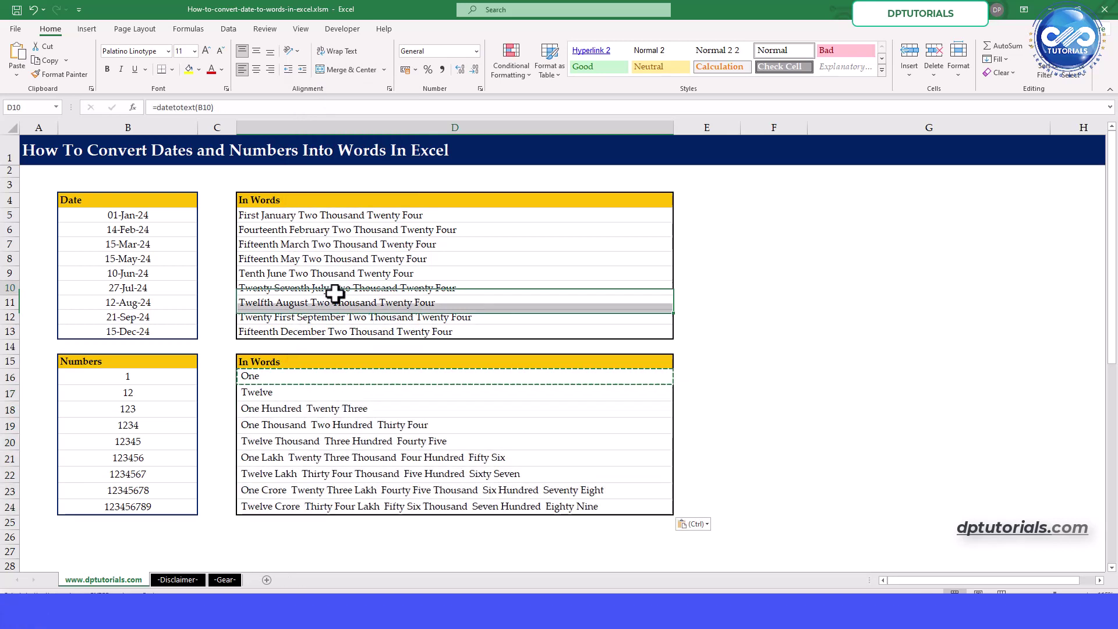
pyautogui.click(301, 389)
pyautogui.click(306, 431)
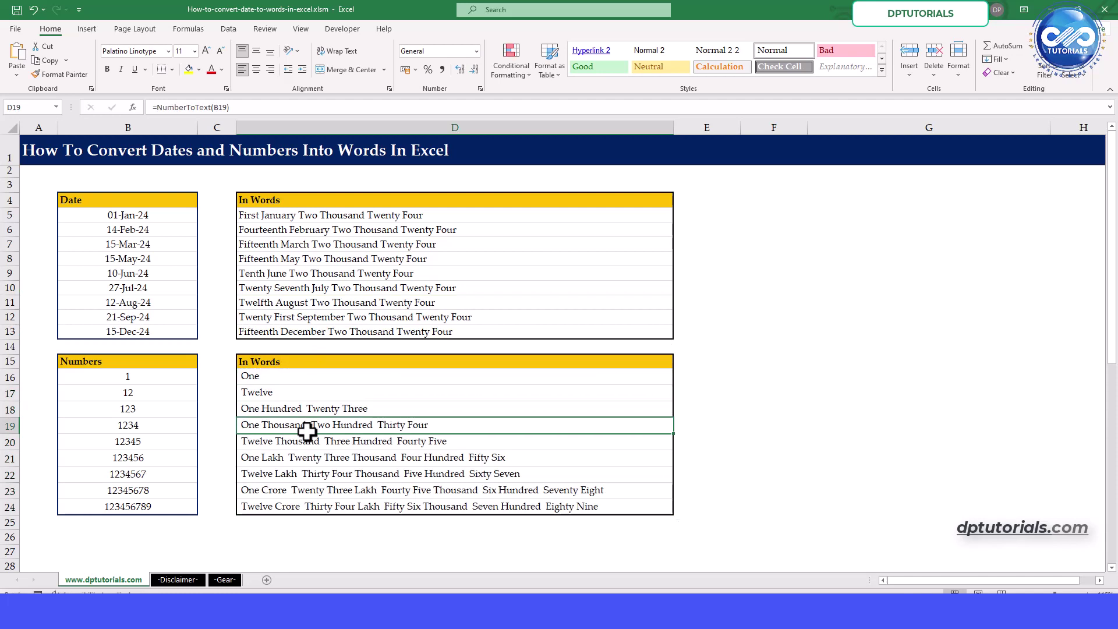
pyautogui.click(296, 291)
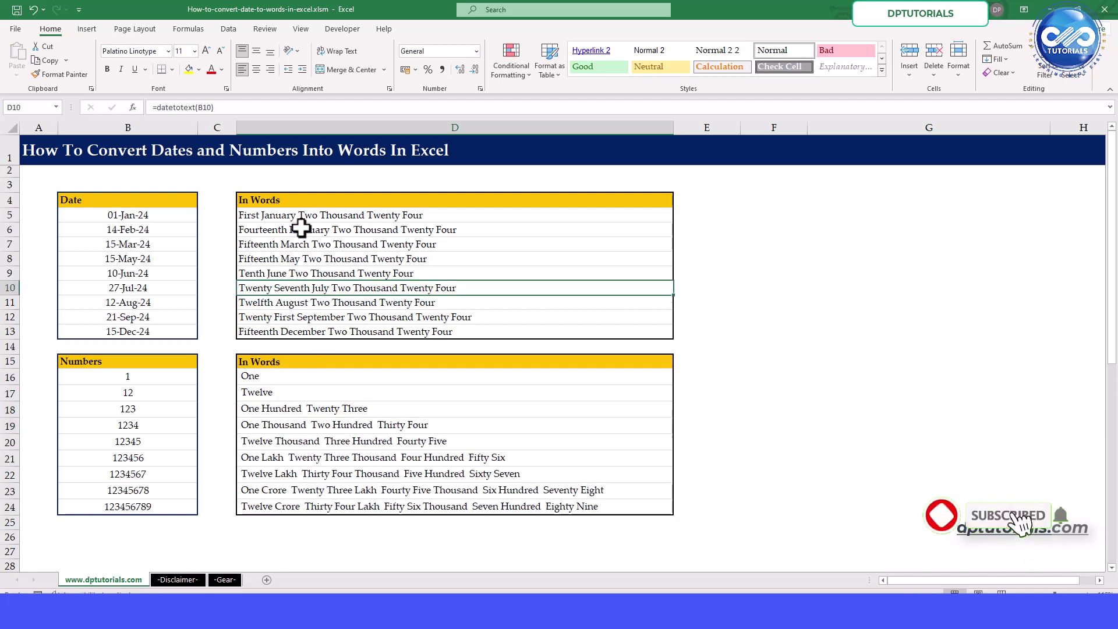
pyautogui.click(281, 376)
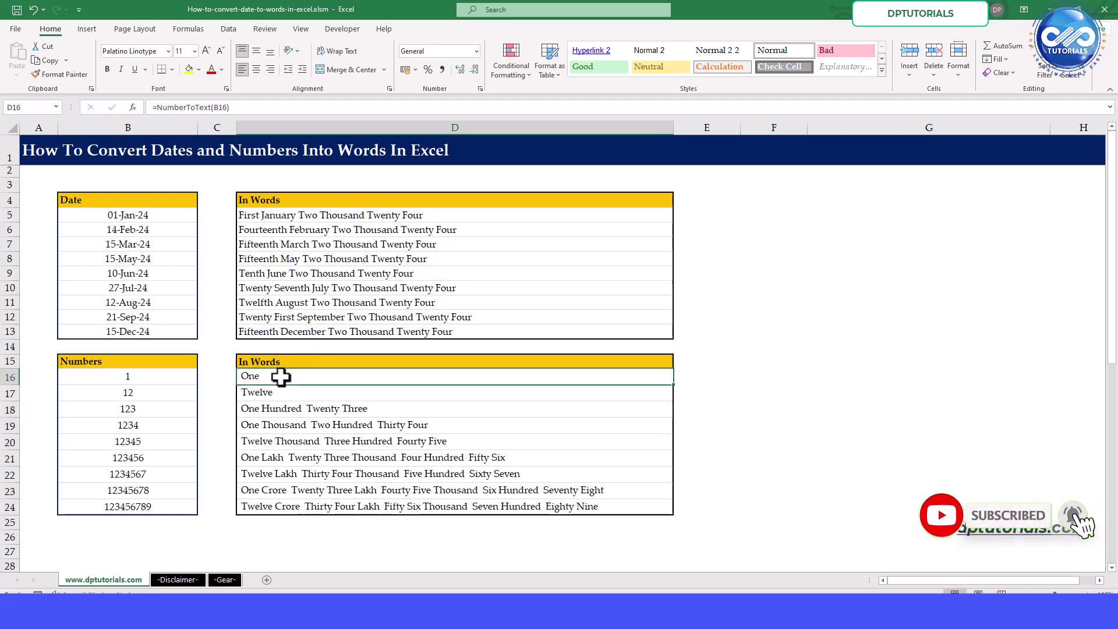
pyautogui.click(291, 491)
pyautogui.click(280, 377)
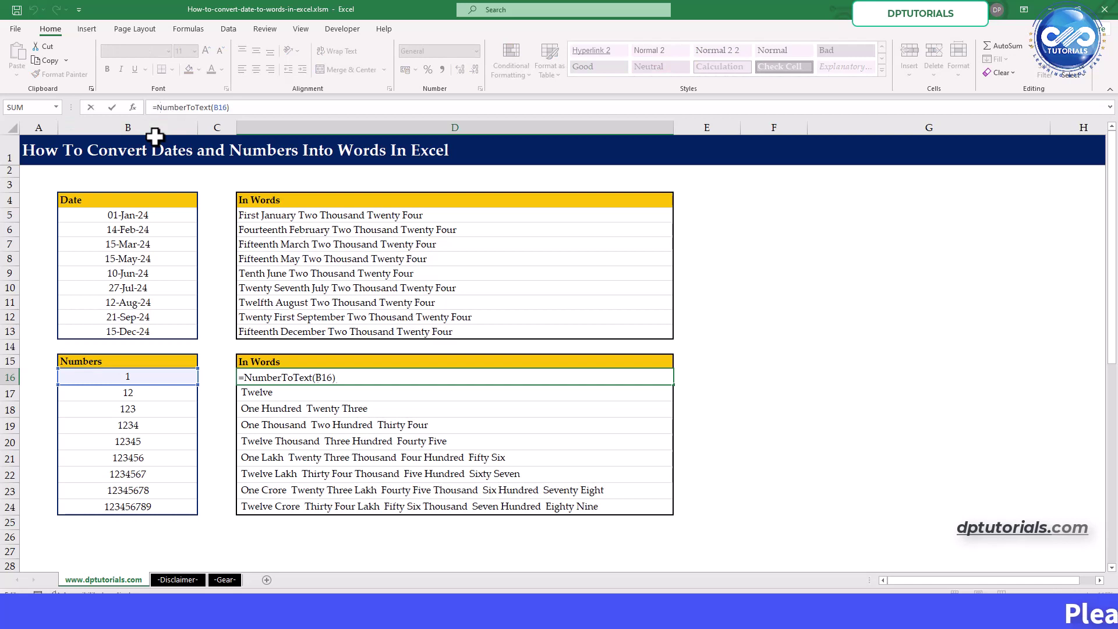
pyautogui.write('"Rupees')
# Change D16 to ="Rupees"&NumberToText(B16) and copy it.
pyautogui.press('Return')
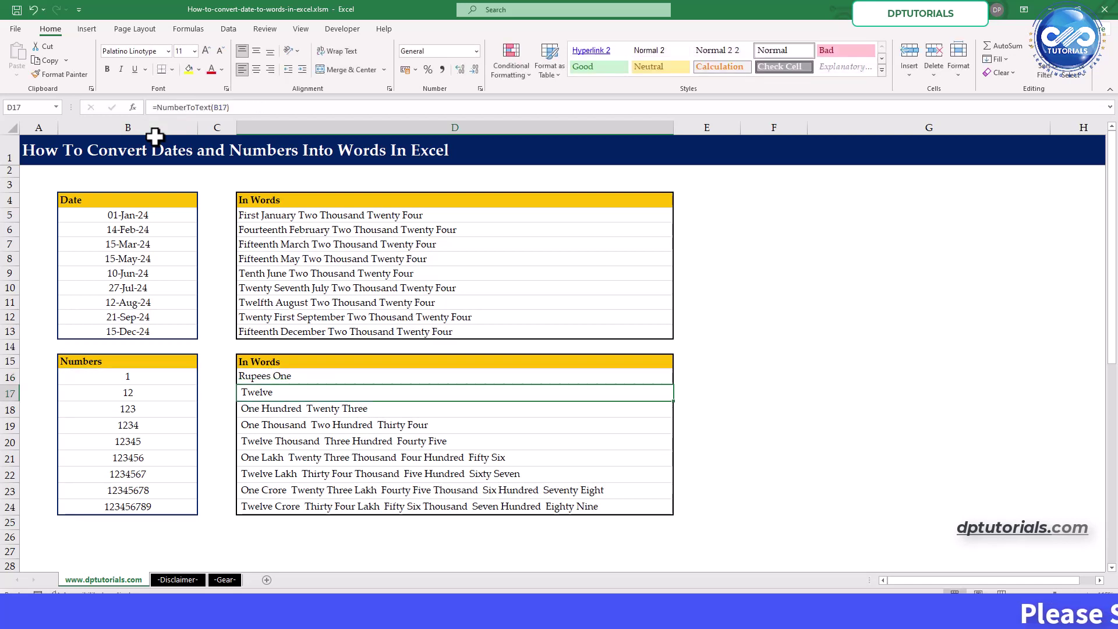
pyautogui.click(266, 375)
pyautogui.hotkey('ctrl', 'c')
# Paste the Rupees formula into D17:D24 and check the row 23 result.
pyautogui.press('Down')
pyautogui.keyDown('shift'); pyautogui.click(310, 506); pyautogui.keyUp('shift')
pyautogui.rightClick(311, 507)
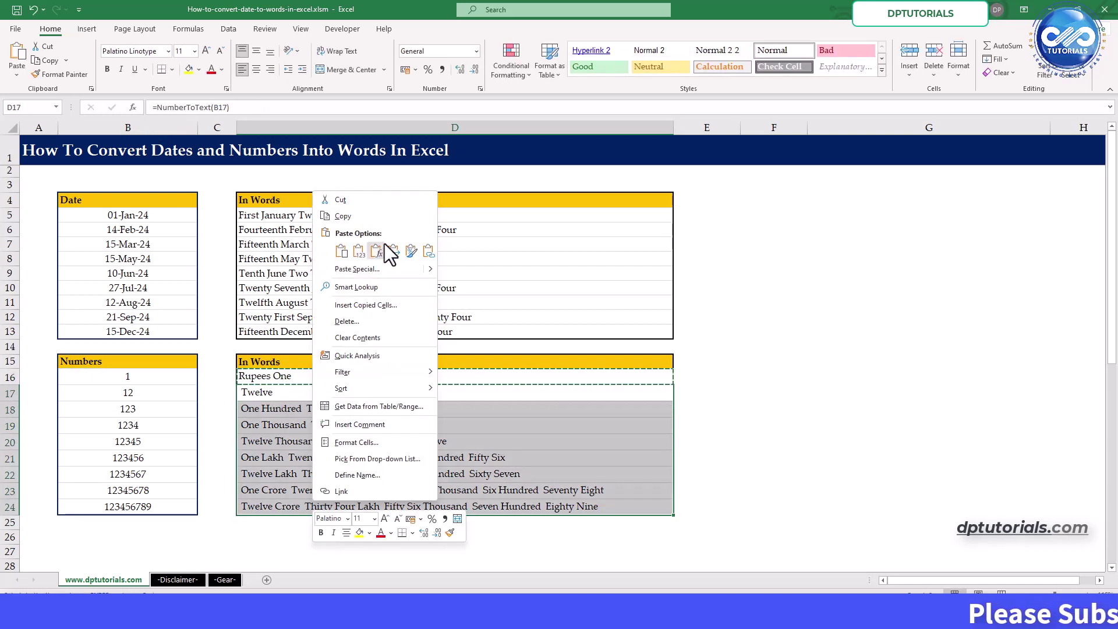
pyautogui.click(374, 252)
pyautogui.click(367, 459)
pyautogui.click(376, 493)
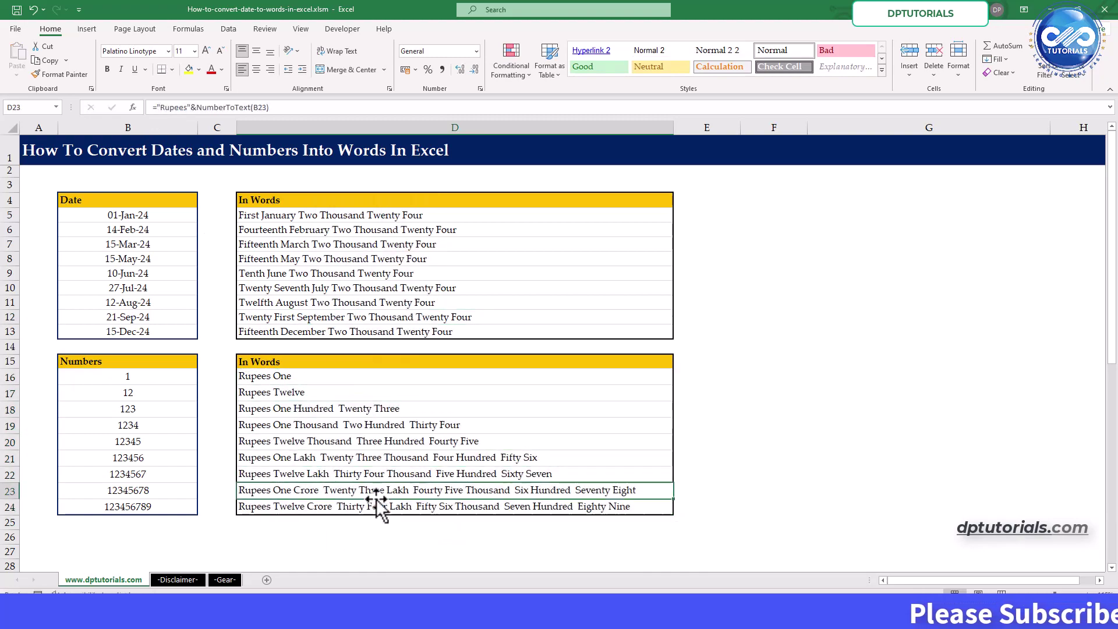